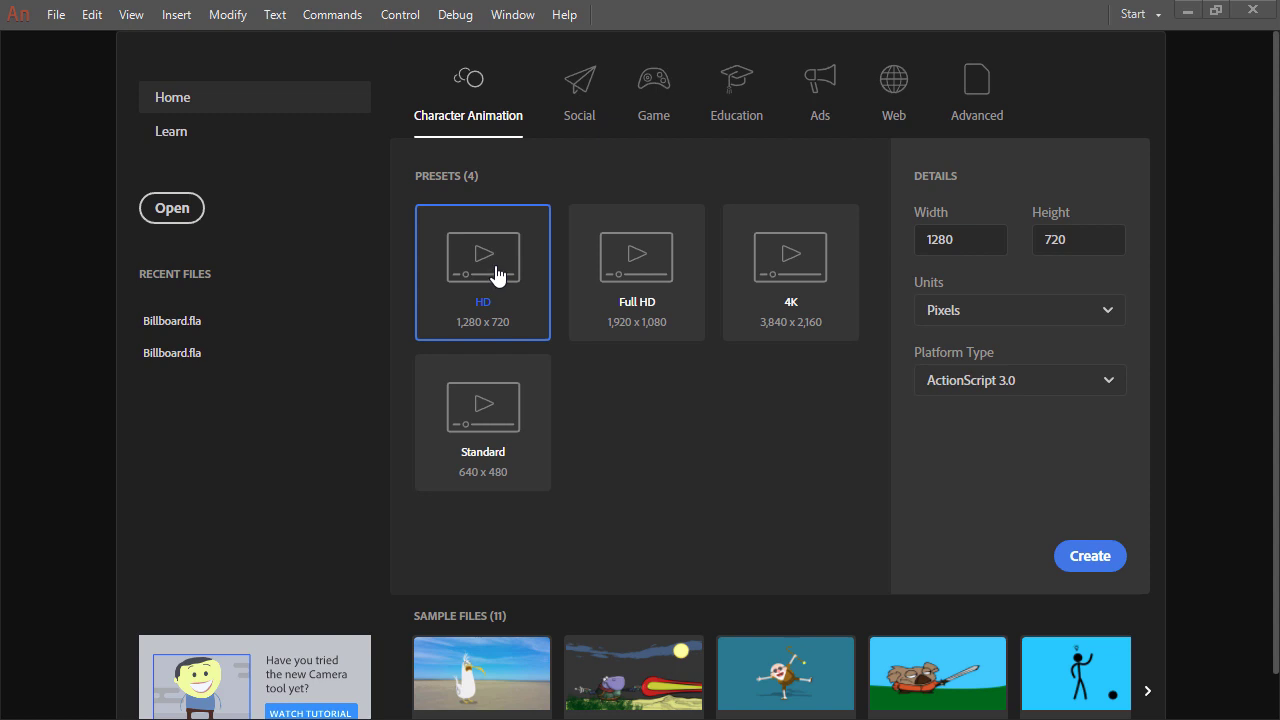
# Step: Browse the Social presets, then the Game presets with their 640 x 480 HTML5 Canvas default
pyautogui.click(583, 100)
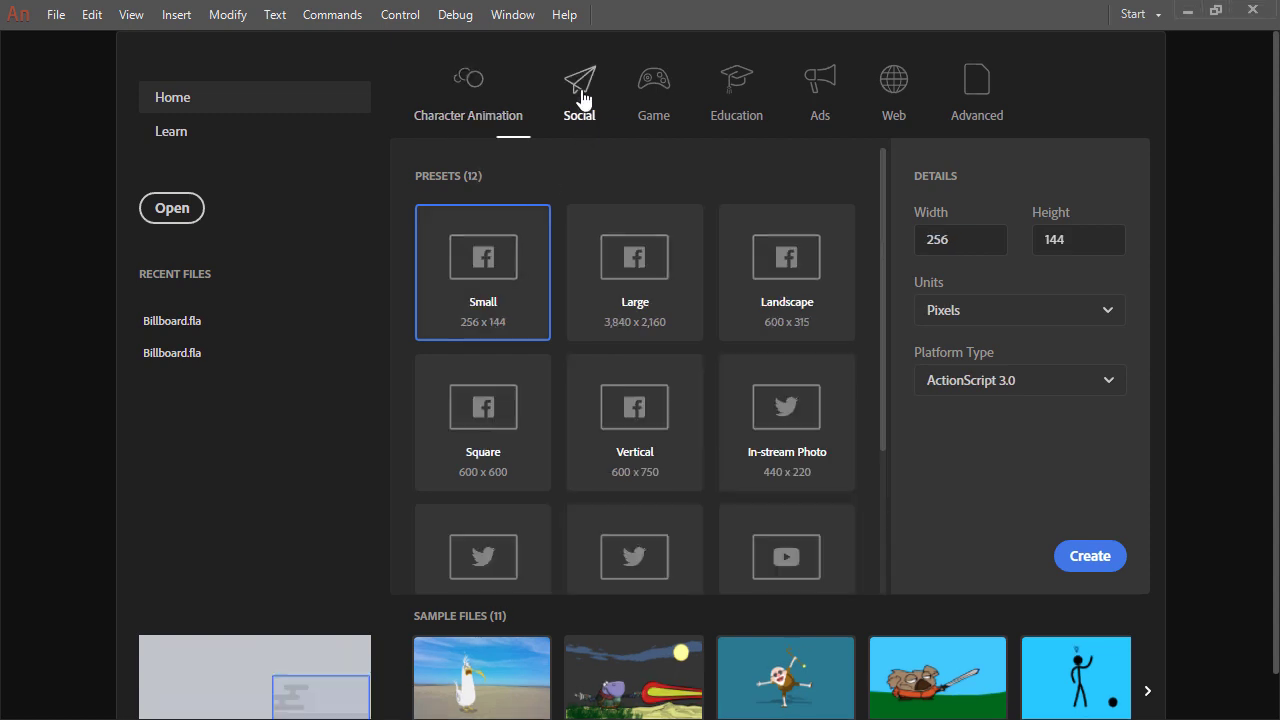
pyautogui.click(650, 90)
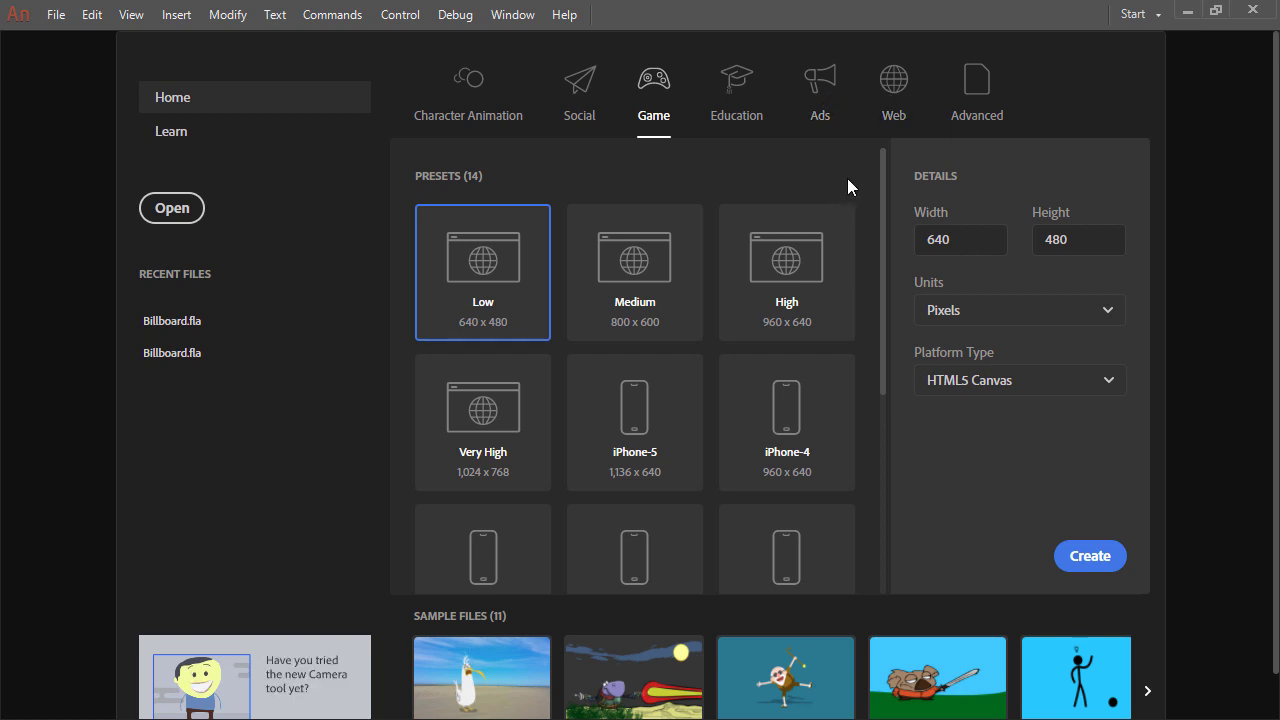
# Step: Preview the Advanced VR 360 and HTML5 Canvas platforms, then open the Learn tutorials page
pyautogui.click(979, 86)
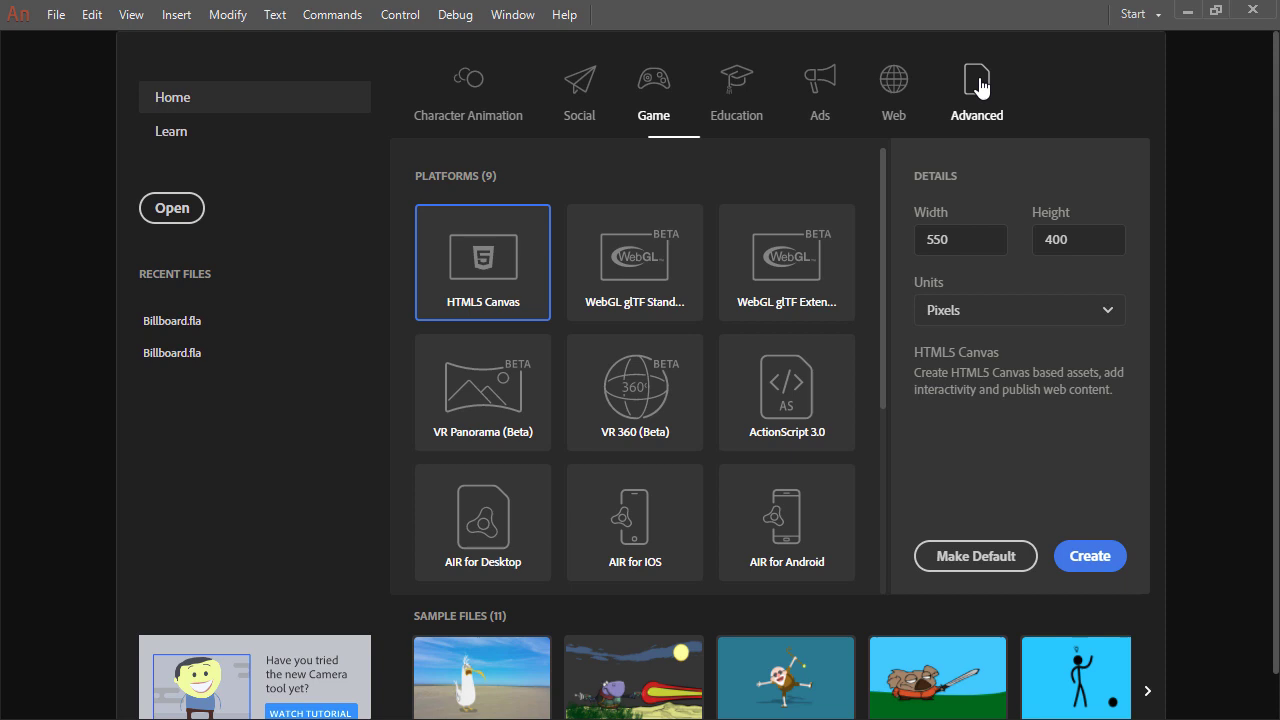
pyautogui.click(622, 268)
pyautogui.click(618, 386)
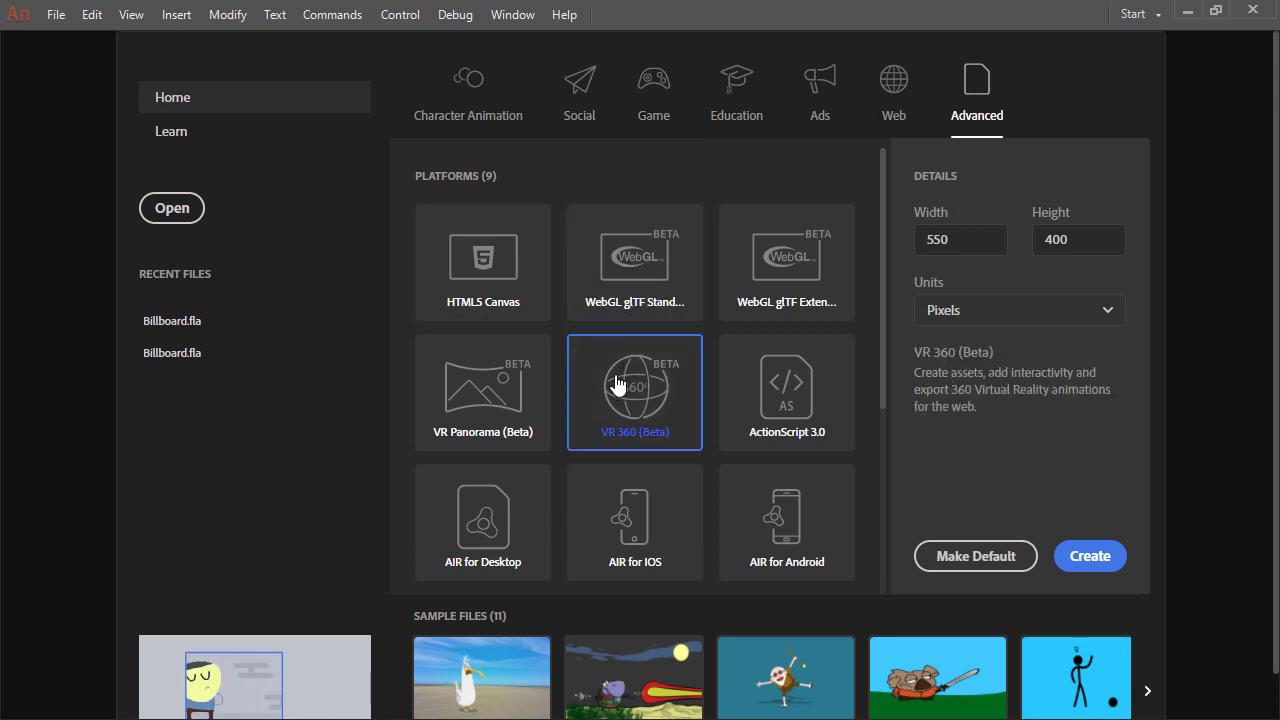
pyautogui.click(490, 263)
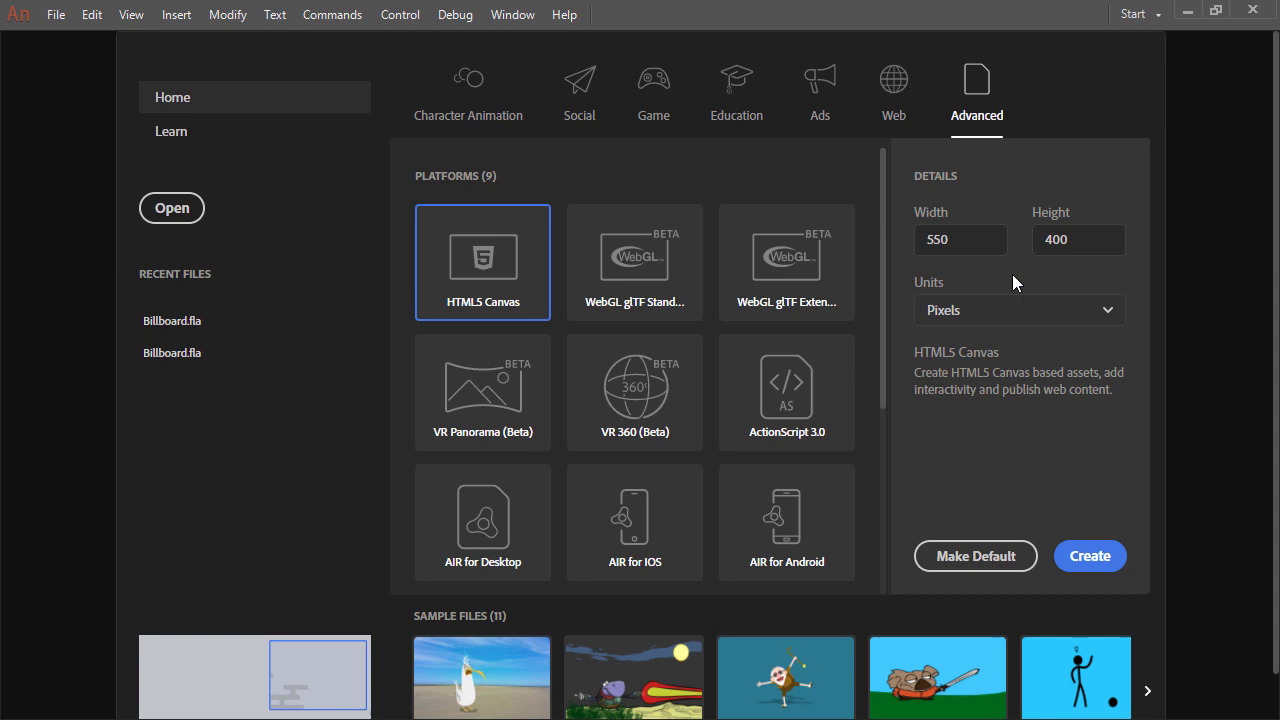
pyautogui.click(249, 131)
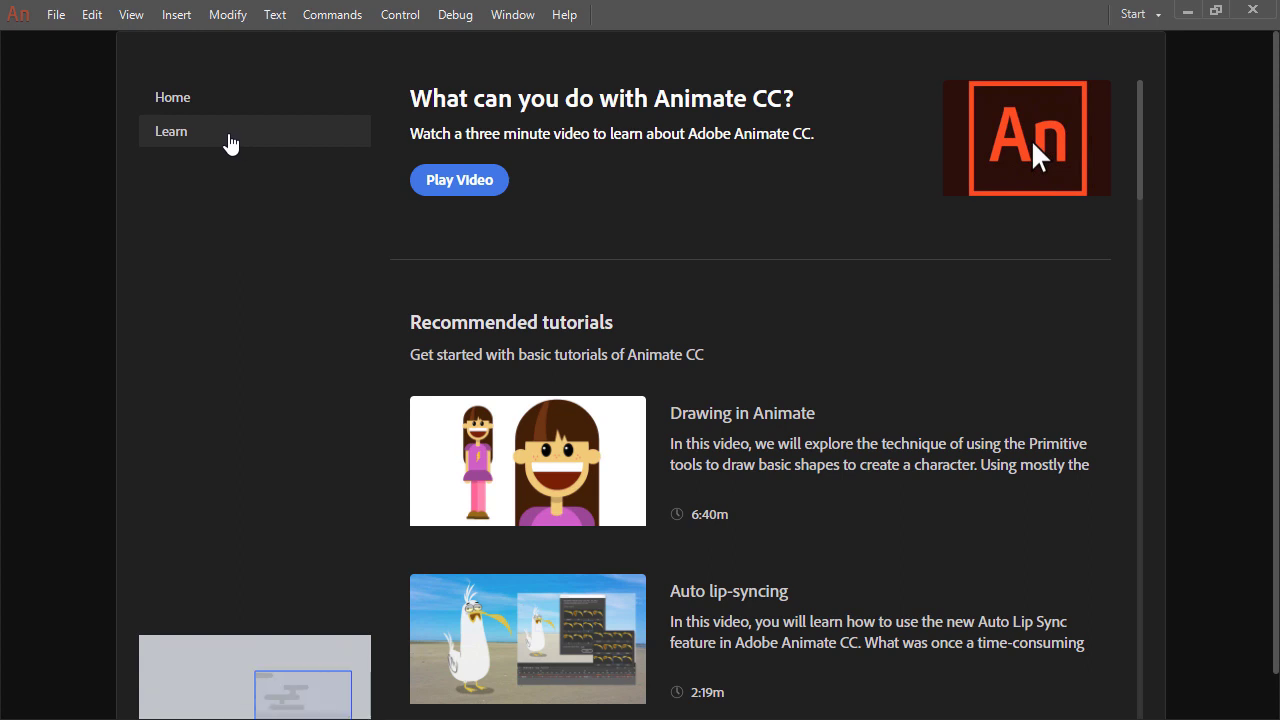
# Step: Return Home, note the recent files, and pick Character Animation's HD 1280 x 720 ActionScript 3.0 preset
pyautogui.click(205, 102)
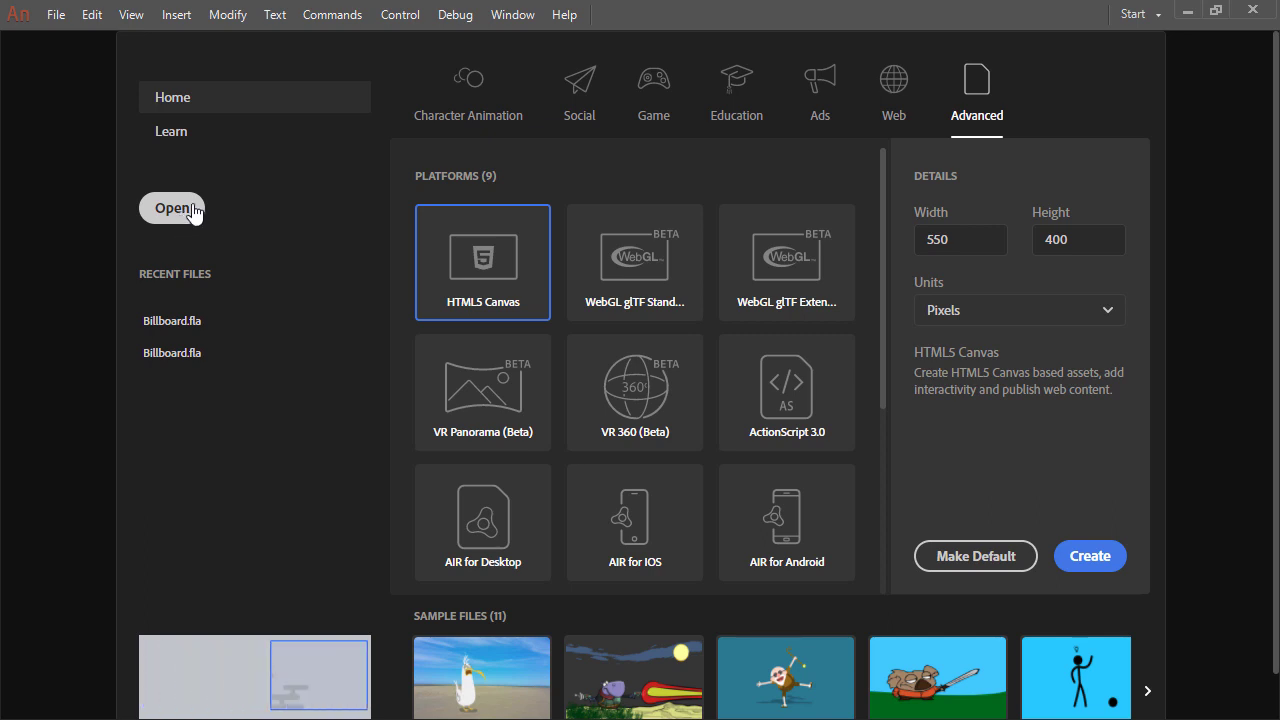
pyautogui.click(190, 354)
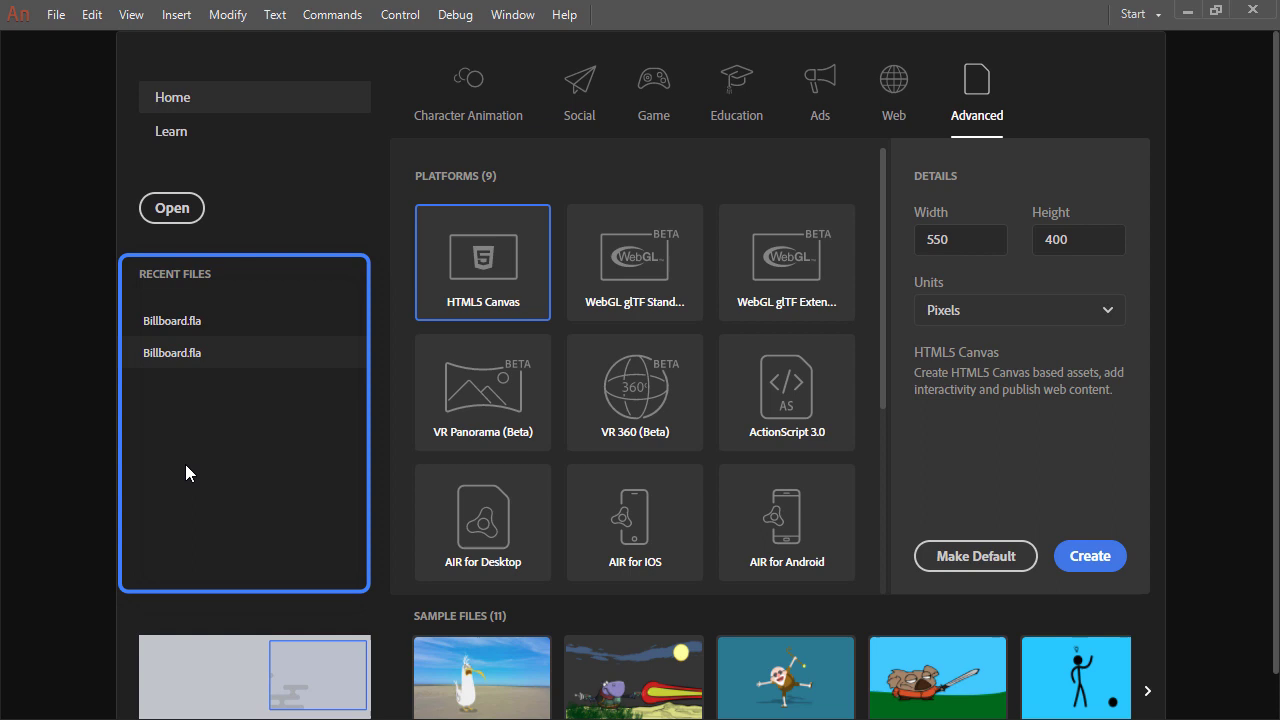
pyautogui.click(469, 90)
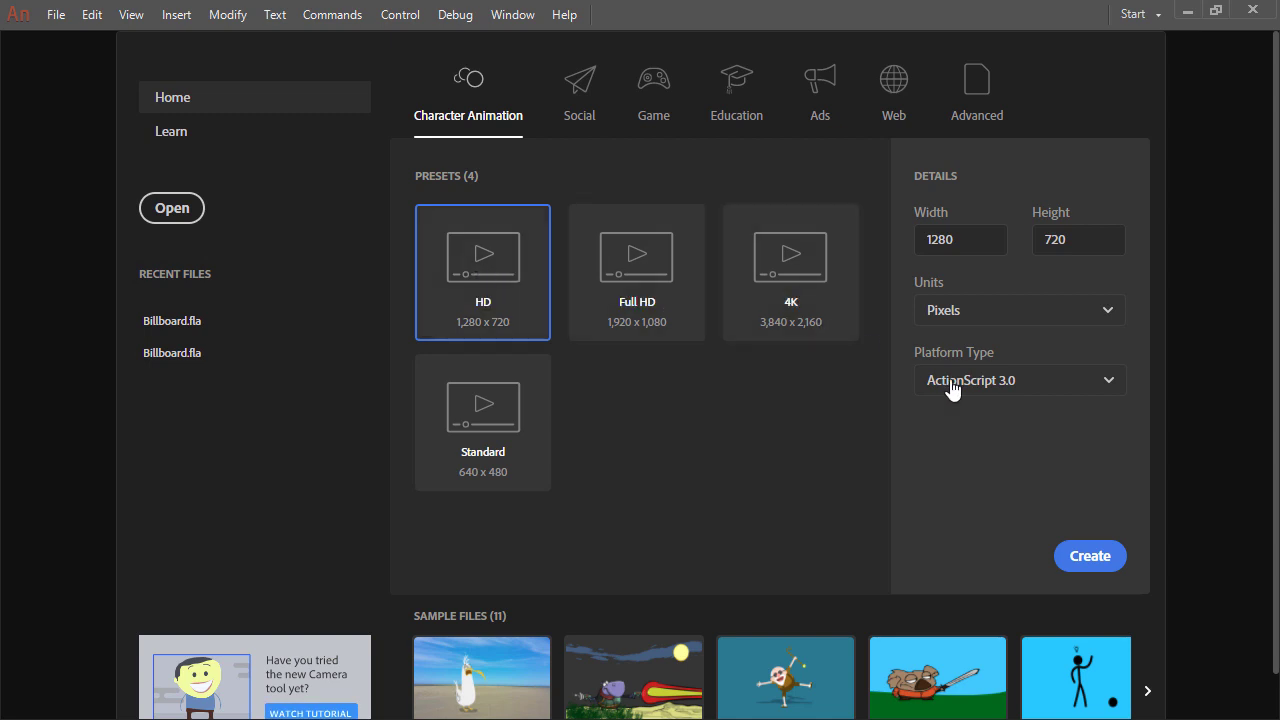
# Step: Create the 1280 x 720 document Untitled-2 and view its stage at 25% zoom
pyautogui.click(1087, 557)
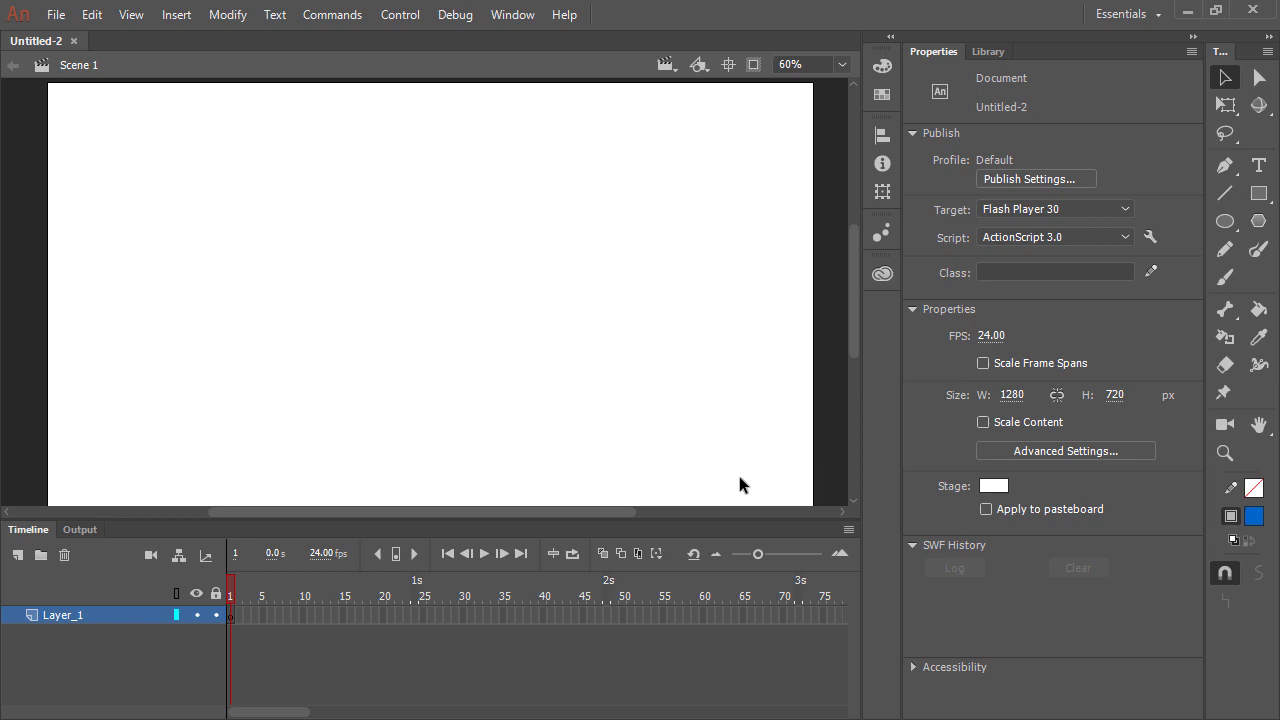
pyautogui.click(843, 63)
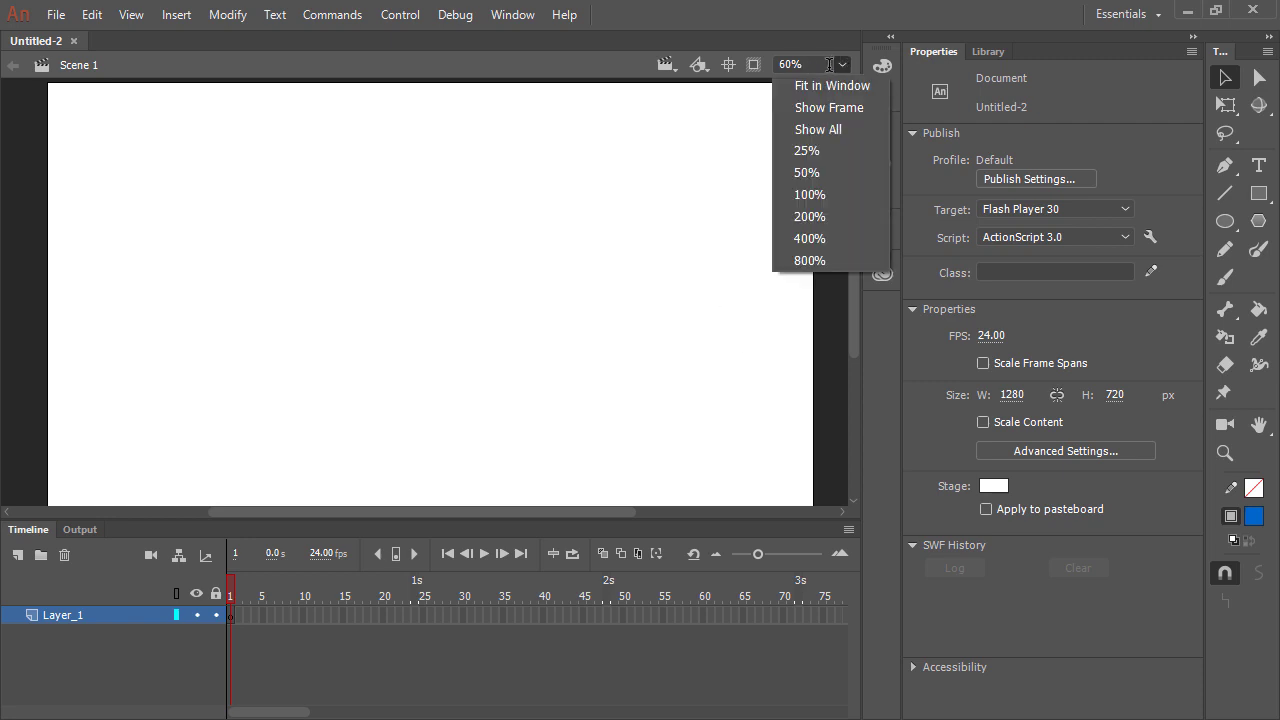
pyautogui.click(826, 150)
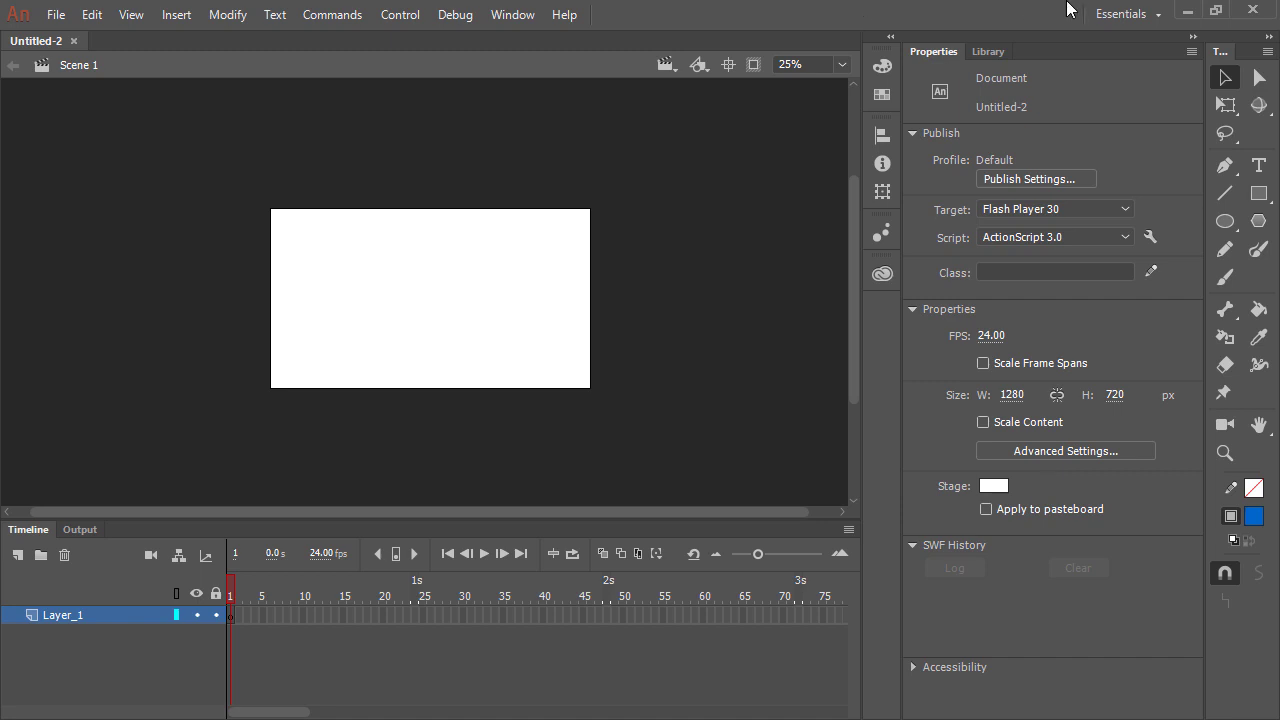
# Step: Check the empty Library, switch back to Properties, and focus the timeline for a new layer
pyautogui.click(990, 54)
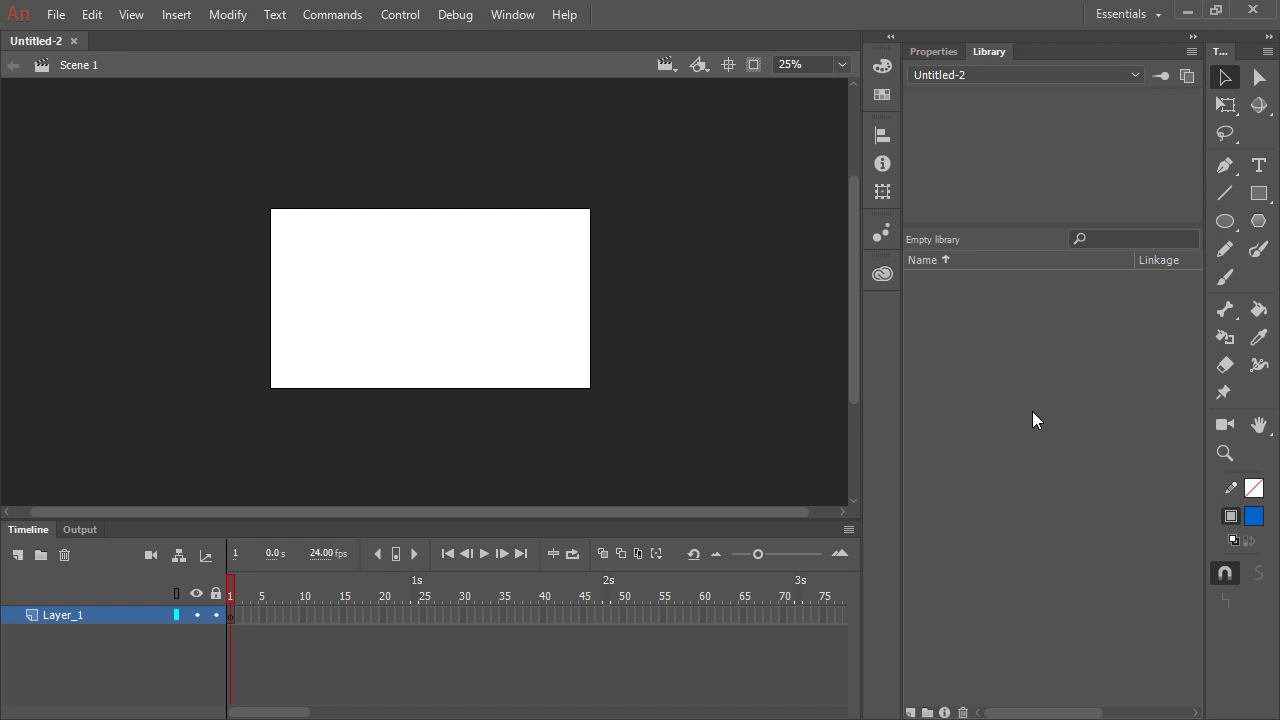
pyautogui.click(928, 51)
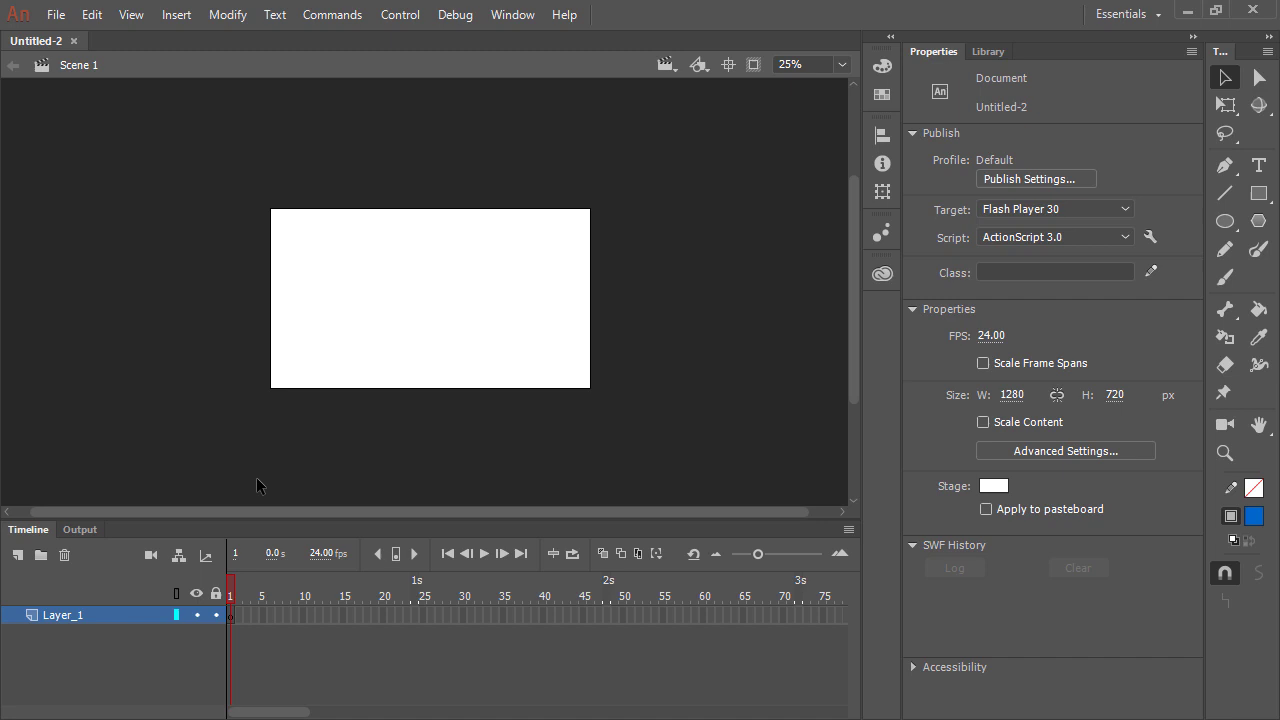
pyautogui.click(190, 525)
# Step: Add layers with New Layer until the timeline stacks Layer_1 through Layer_4
pyautogui.click(17, 556)
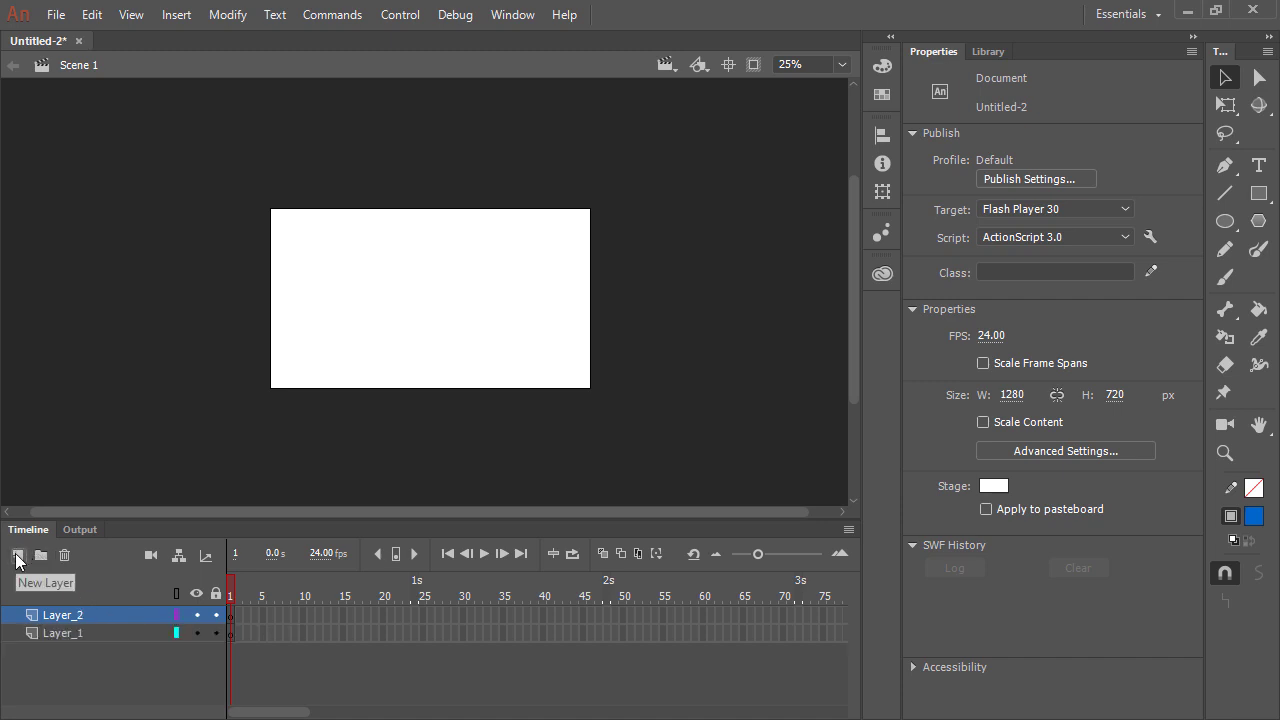
pyautogui.click(17, 556)
pyautogui.click(17, 556)
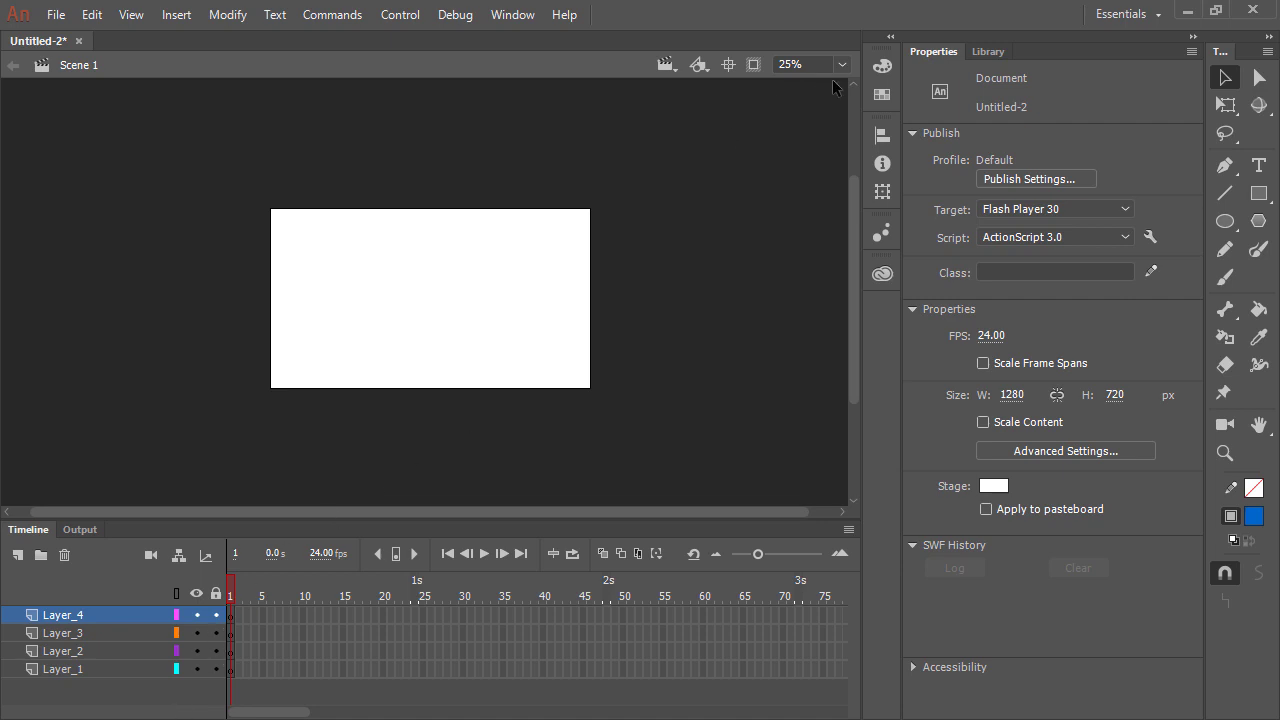
pyautogui.click(883, 68)
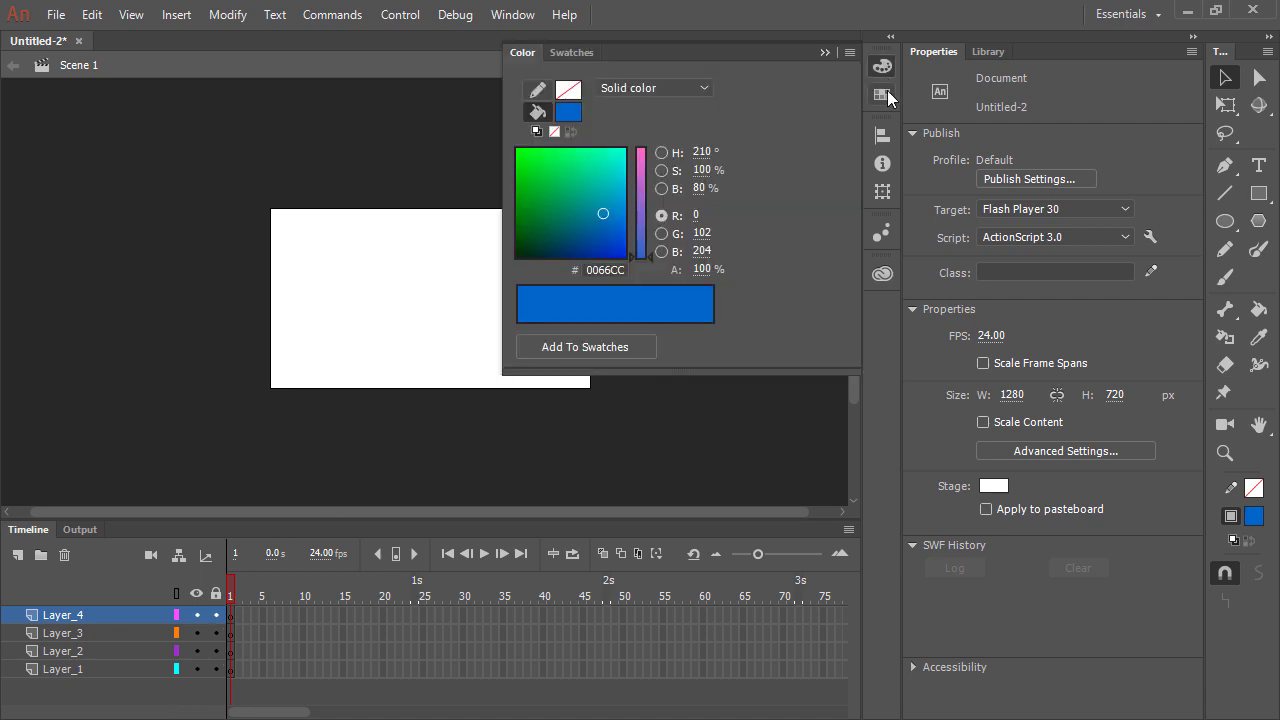
pyautogui.click(883, 95)
pyautogui.click(880, 135)
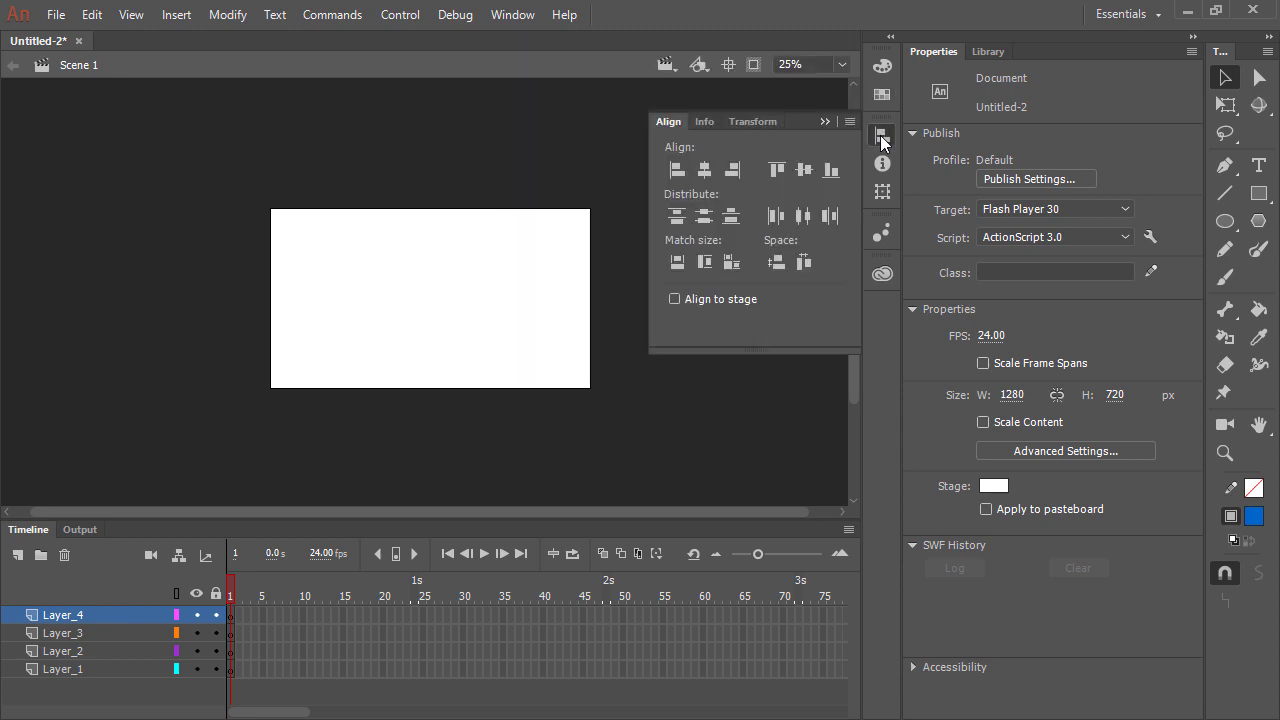
pyautogui.click(882, 164)
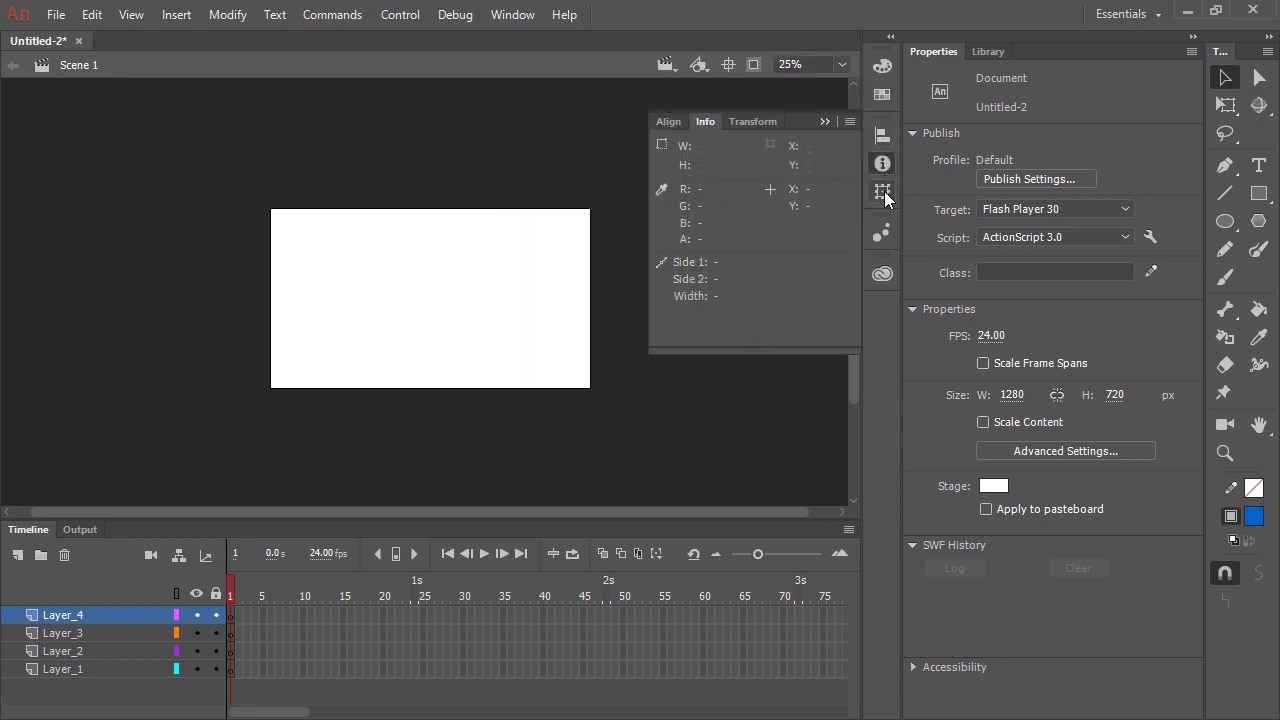
pyautogui.click(883, 193)
pyautogui.click(883, 193)
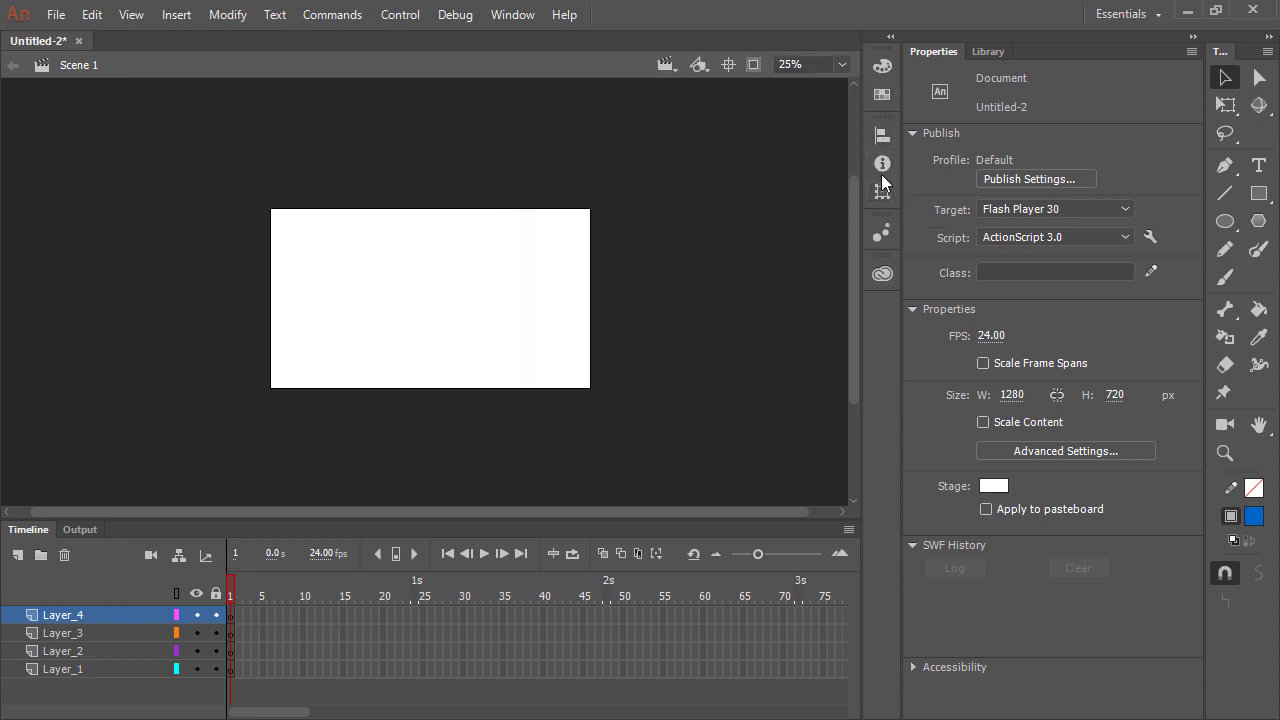
pyautogui.click(519, 16)
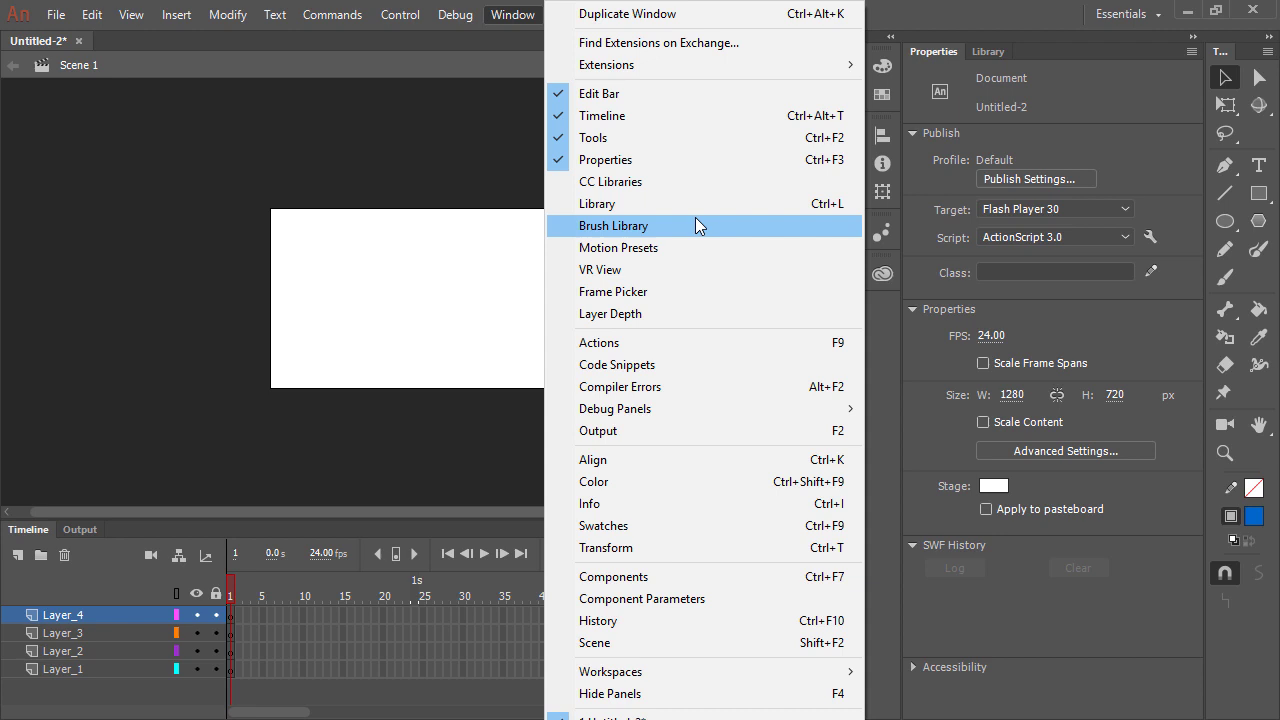
pyautogui.click(657, 291)
pyautogui.moveTo(641, 195); pyautogui.dragTo(171, 114)
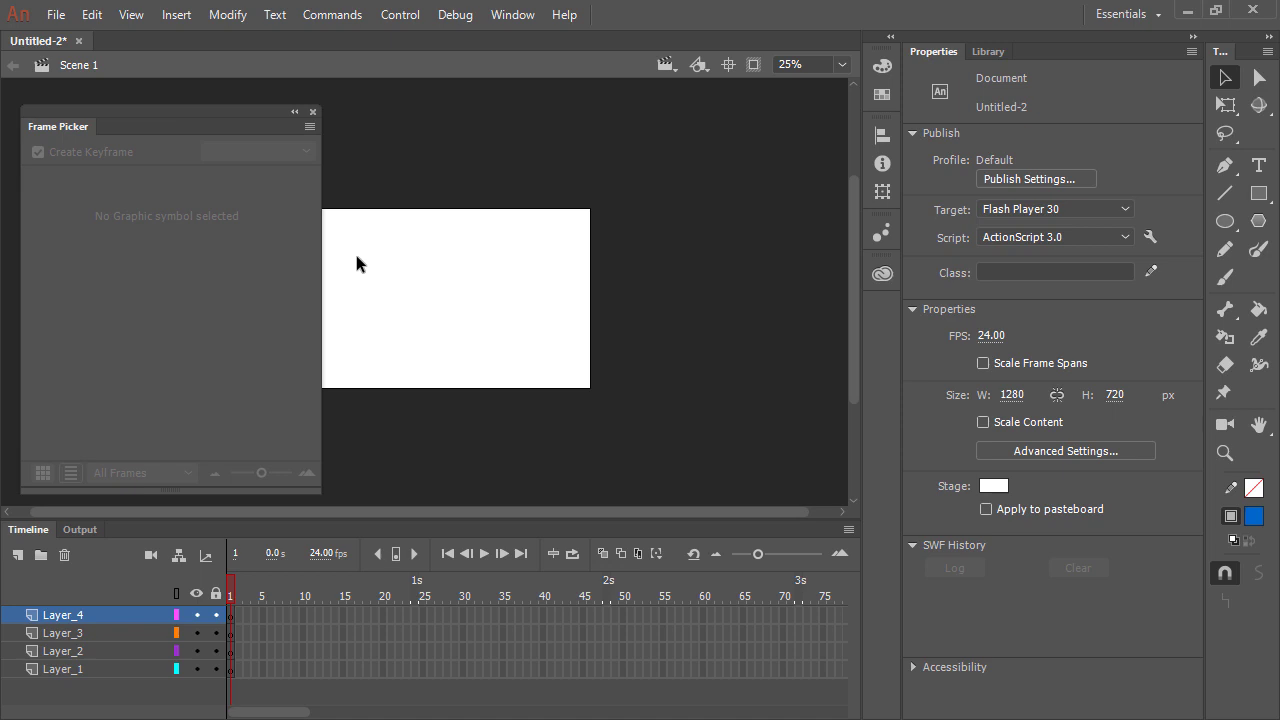
pyautogui.click(312, 111)
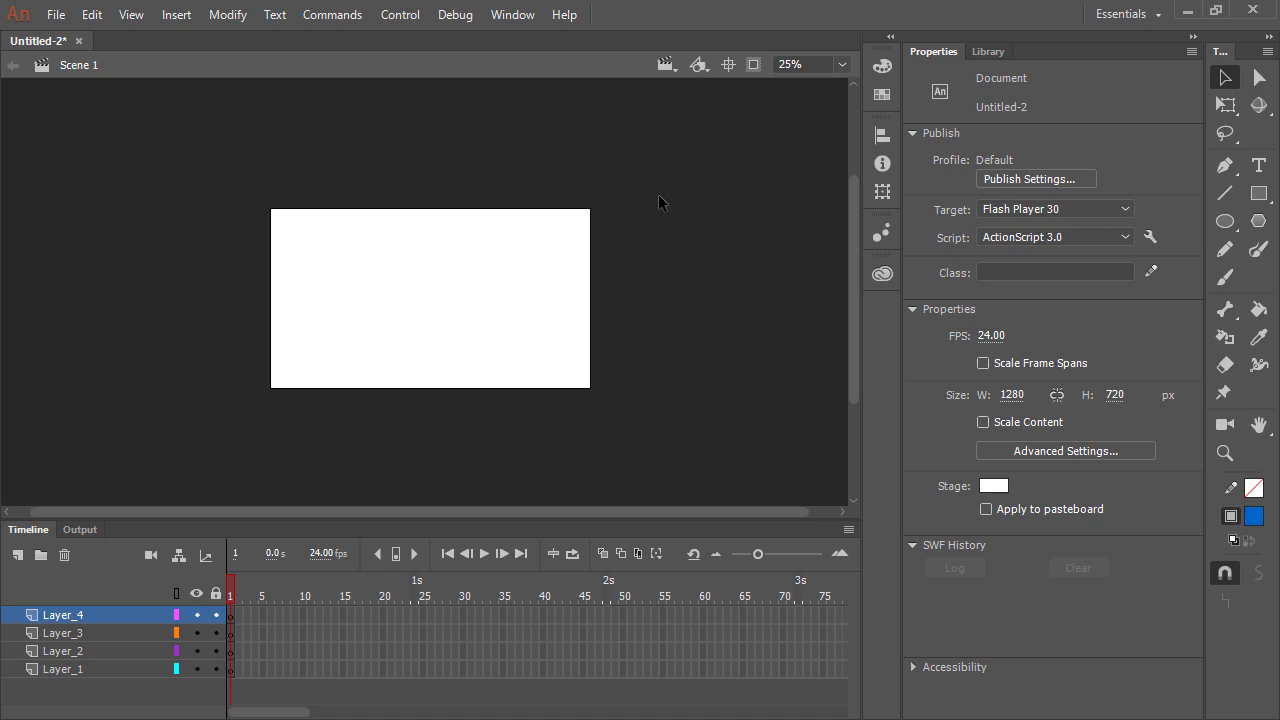
pyautogui.click(1163, 19)
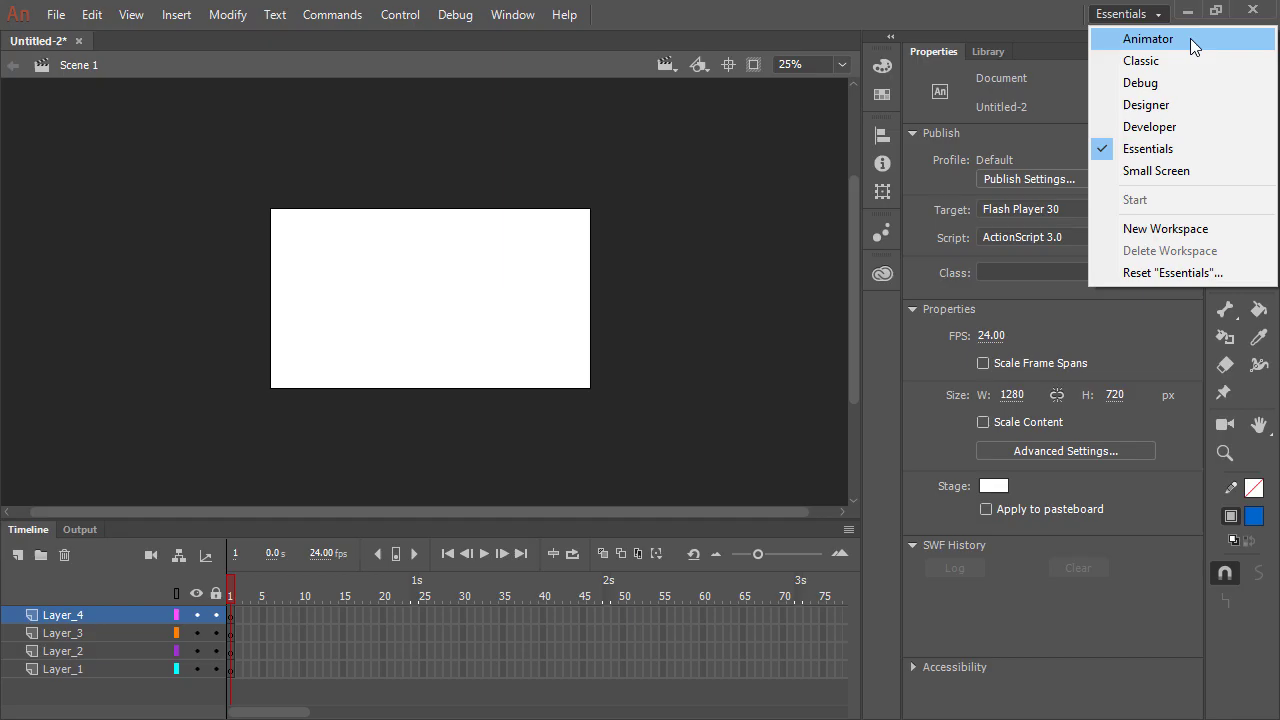
pyautogui.click(1190, 38)
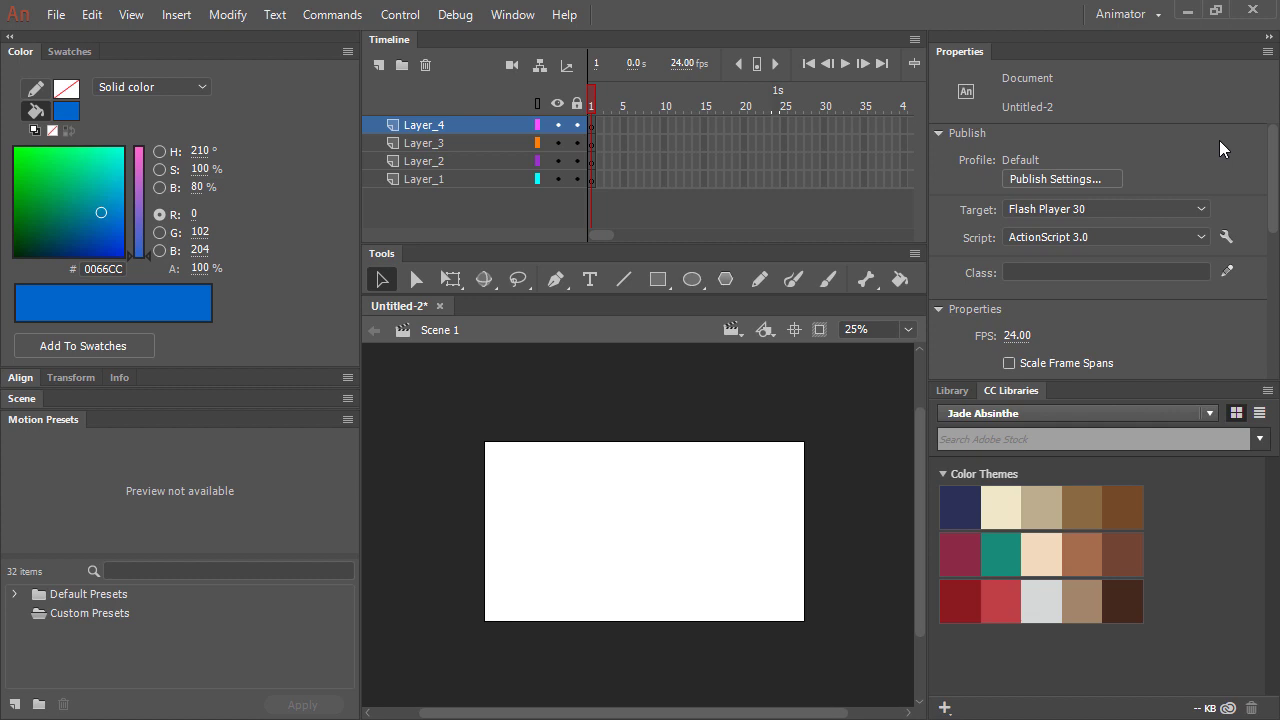
pyautogui.click(1131, 18)
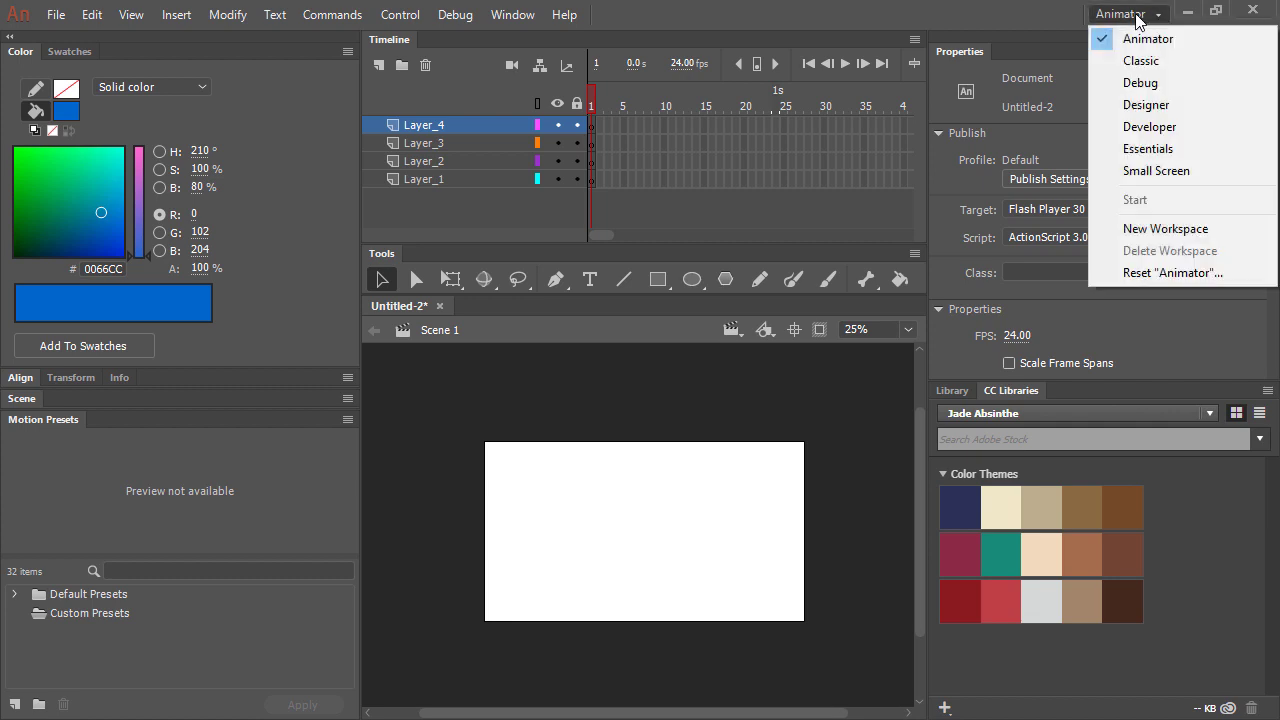
pyautogui.click(1195, 148)
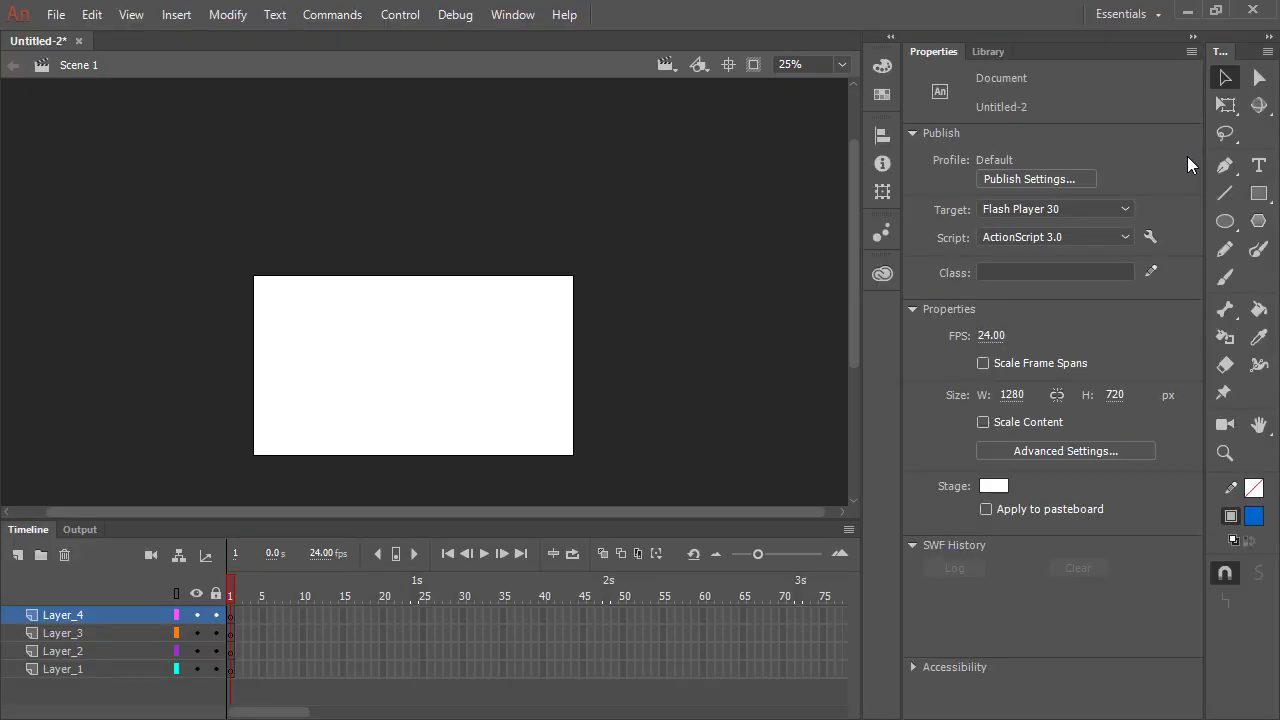